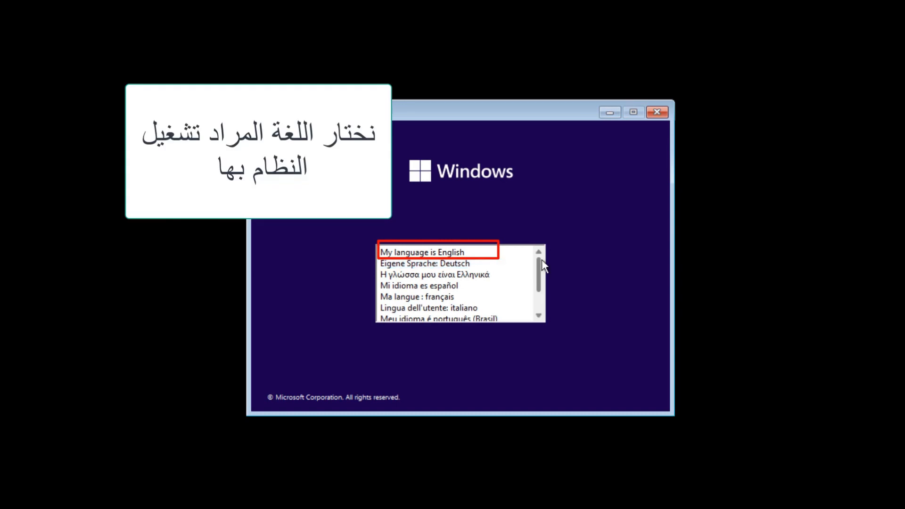
# Choose English as the setup language and continue with the time and currency format set to Arabic (Iraq)
pyautogui.scroll(-1, 505, 293)
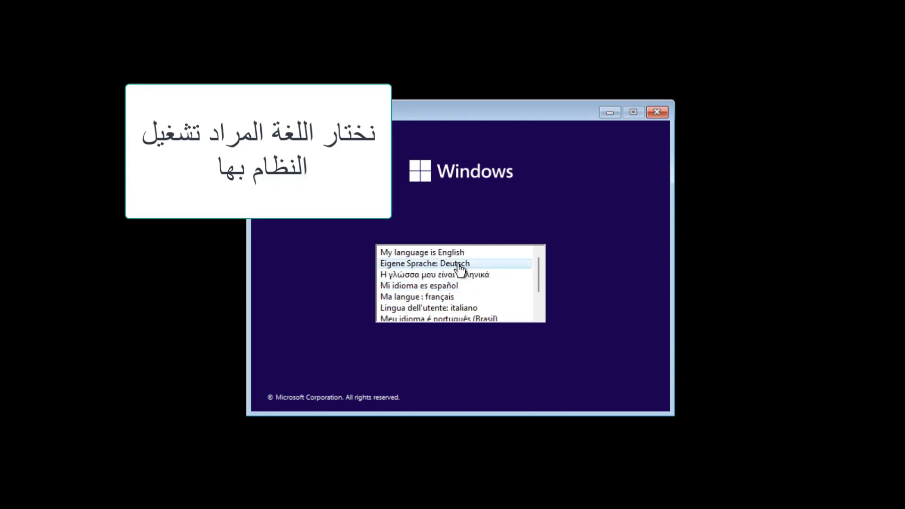
pyautogui.click(443, 252)
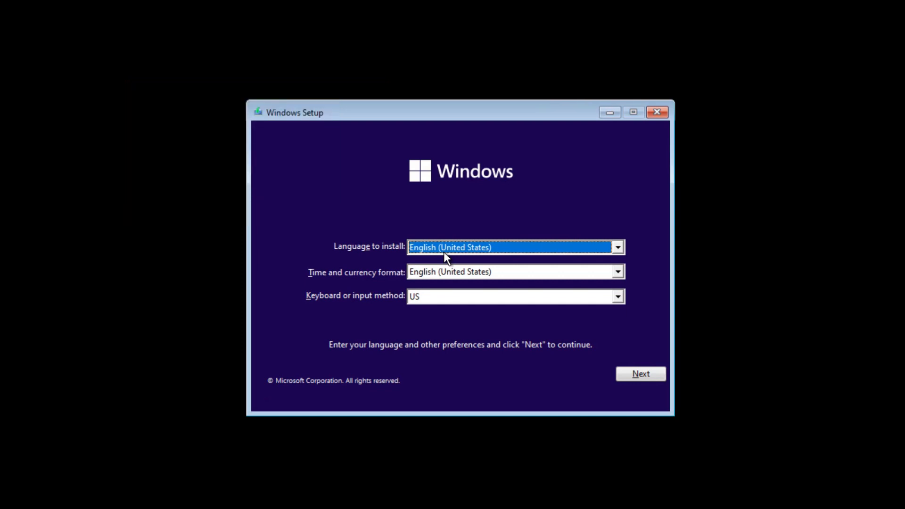
pyautogui.press('Tab')
pyautogui.press('a')
pyautogui.press('a')
pyautogui.press('a')
pyautogui.press('a')
pyautogui.press('a')
pyautogui.press('a')
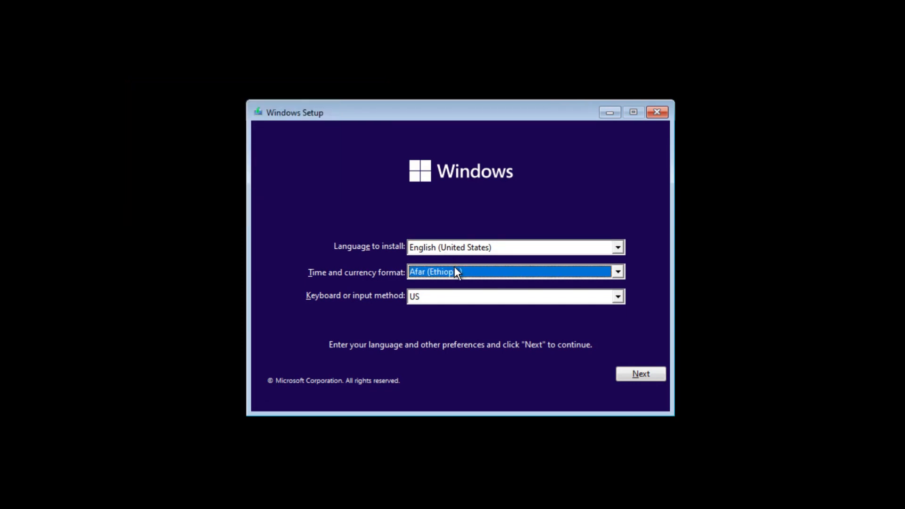
pyautogui.press('a')
pyautogui.press('a')
pyautogui.press('a')
pyautogui.press('a')
pyautogui.press('a')
pyautogui.press('a')
pyautogui.press('a')
pyautogui.press('a')
pyautogui.press('a')
pyautogui.press('a')
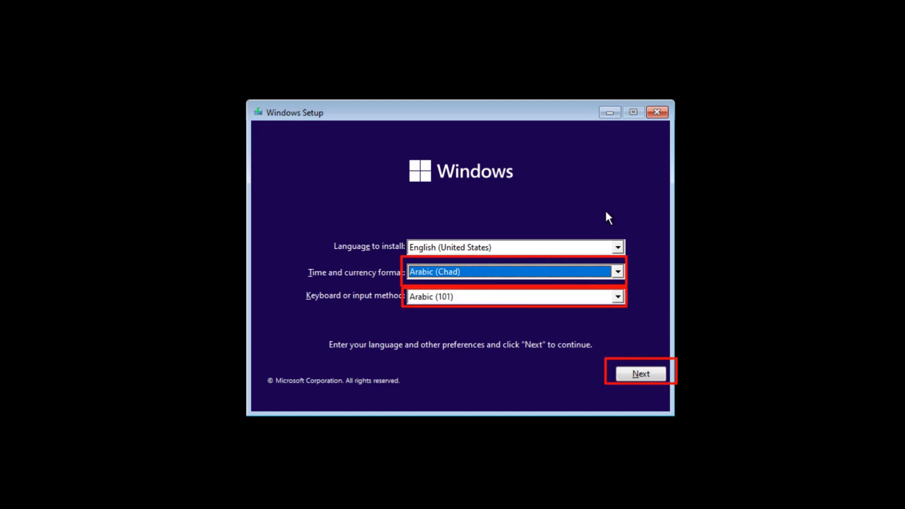
pyautogui.press('a')
pyautogui.press('a')
pyautogui.press('a')
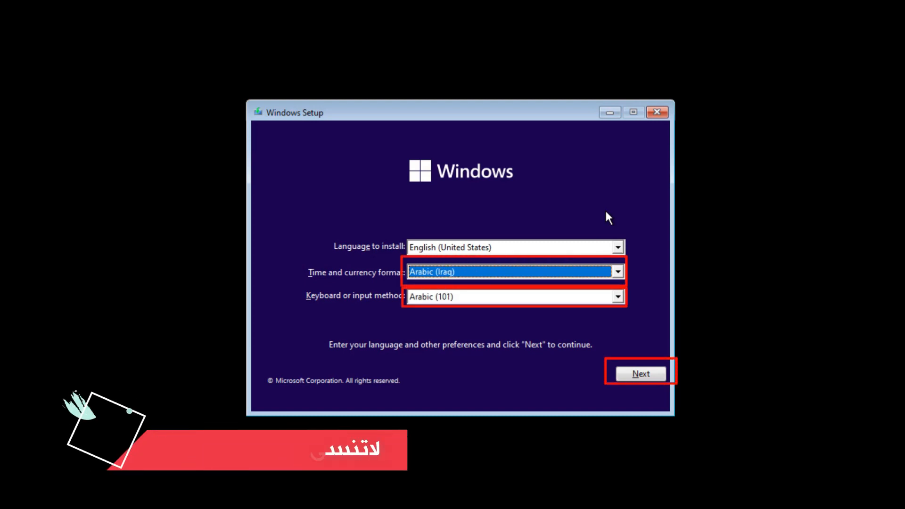
pyautogui.click(635, 372)
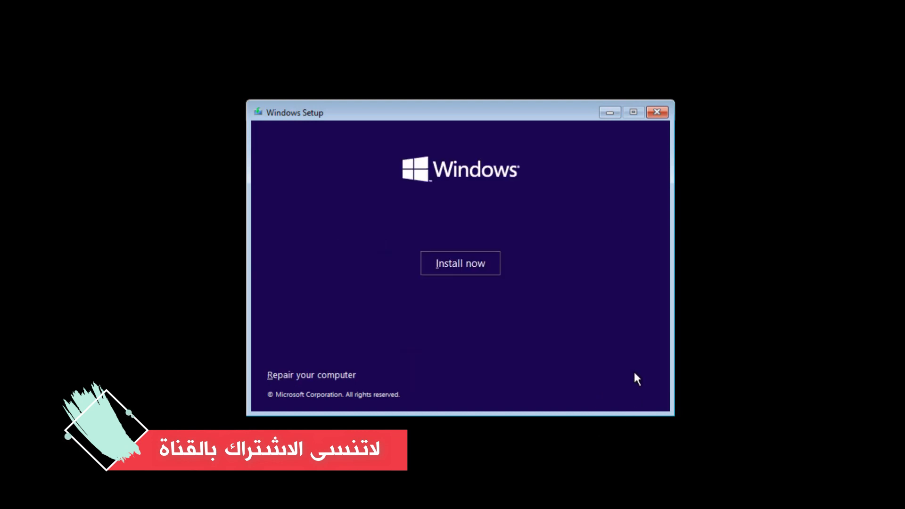
# Start the installation, accepting the license terms and choosing the Custom: Install Windows only (advanced) type
pyautogui.click(455, 267)
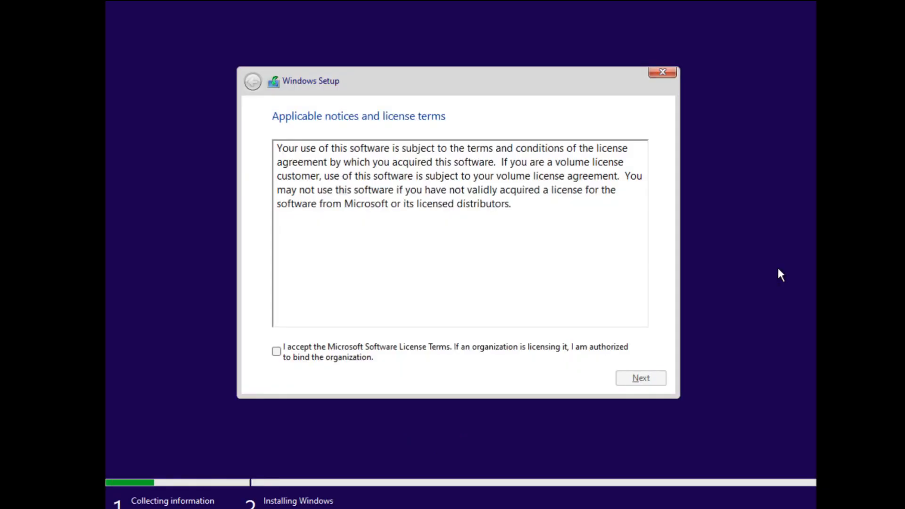
pyautogui.click(277, 351)
pyautogui.click(641, 378)
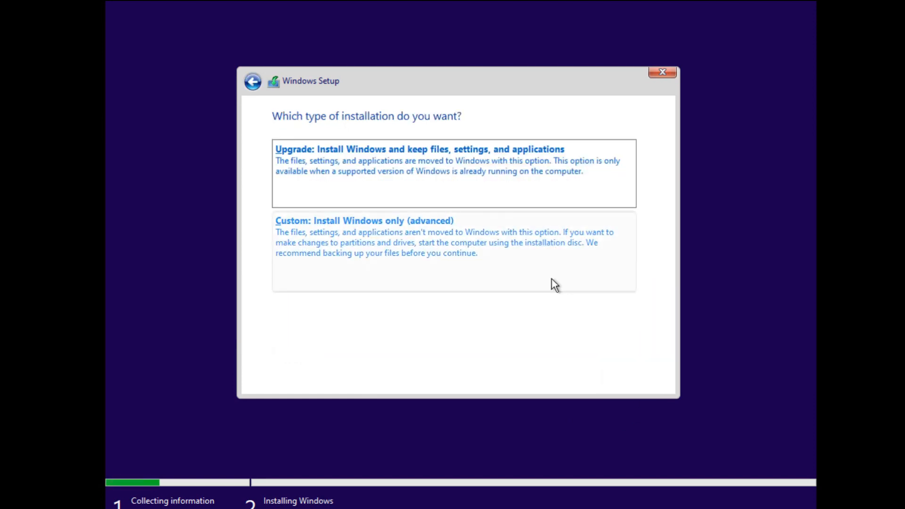
pyautogui.click(441, 240)
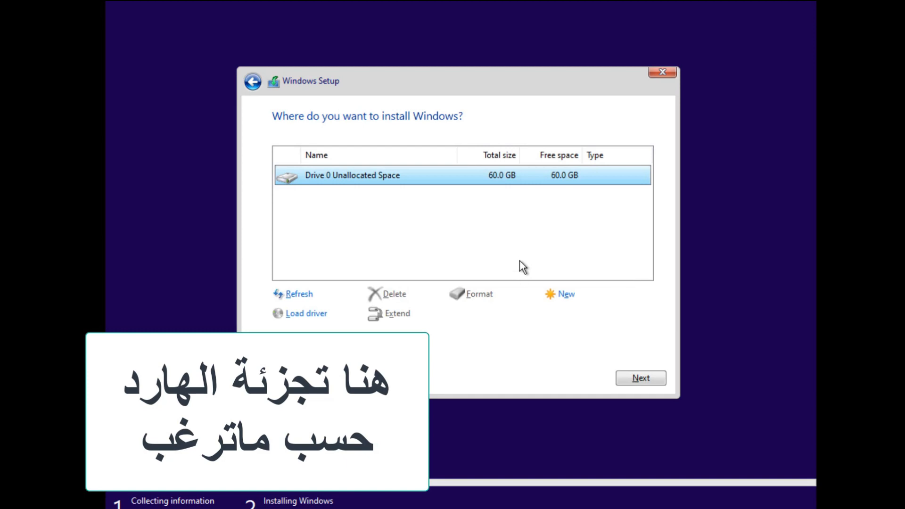
# Create a 30000 MB partition in Drive 0's unallocated space, allowing additional partitions for system files
pyautogui.click(565, 297)
pyautogui.doubleClick(509, 315)
pyautogui.write('3')
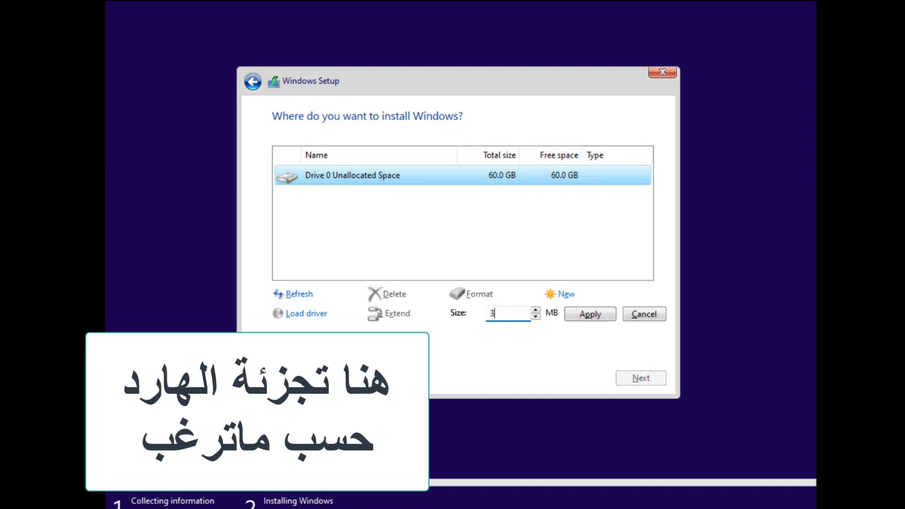
pyautogui.write('0000')
pyautogui.click(590, 315)
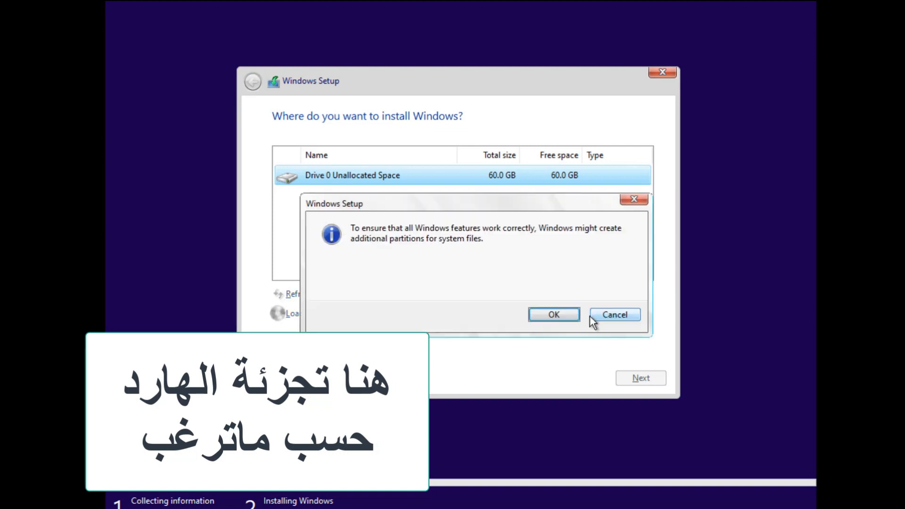
pyautogui.click(559, 313)
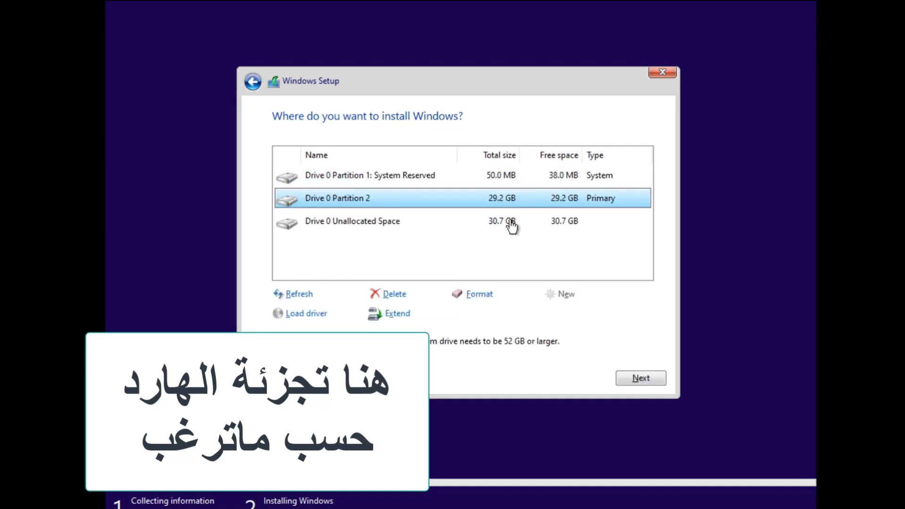
# Create another partition from all of the remaining unallocated space on Drive 0
pyautogui.click(511, 225)
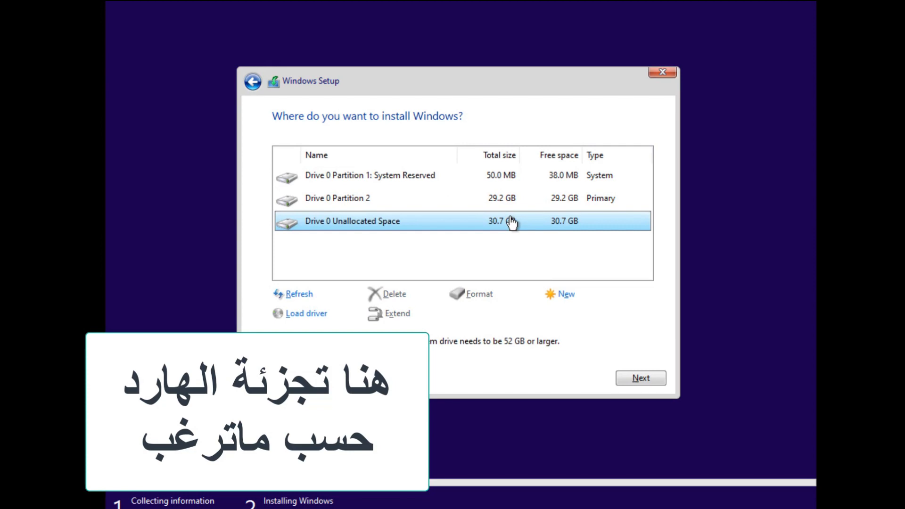
pyautogui.click(561, 295)
pyautogui.click(577, 317)
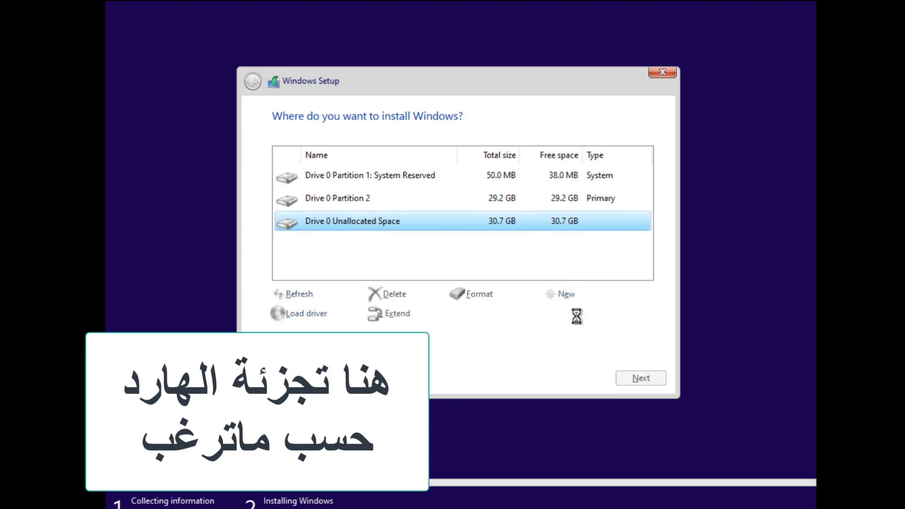
# Delete the System Reserved partition on Drive 0
pyautogui.click(482, 182)
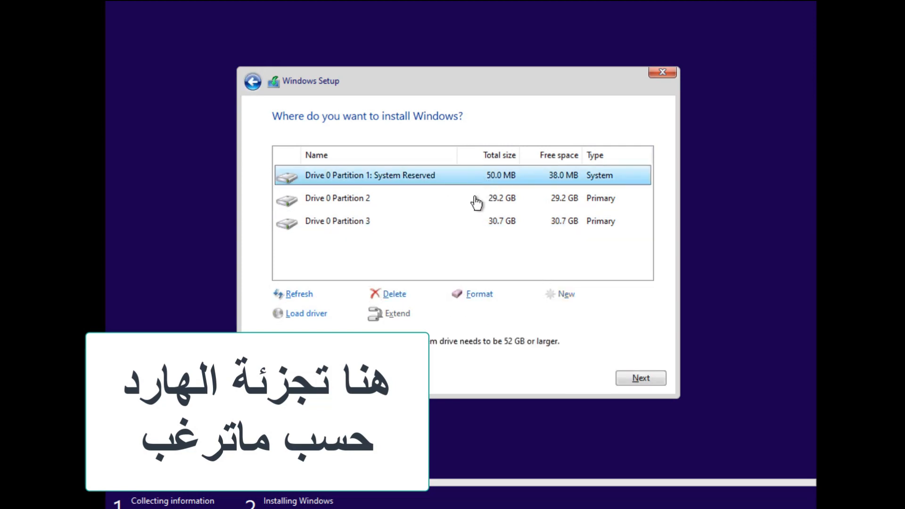
pyautogui.click(395, 297)
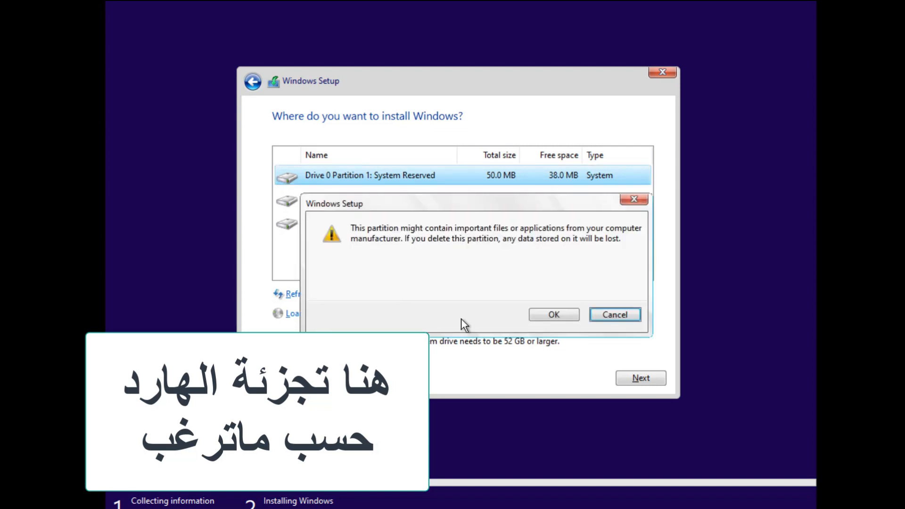
pyautogui.click(556, 314)
# Format the two primary partitions on Drive 0, accepting the loss of their data
pyautogui.click(479, 198)
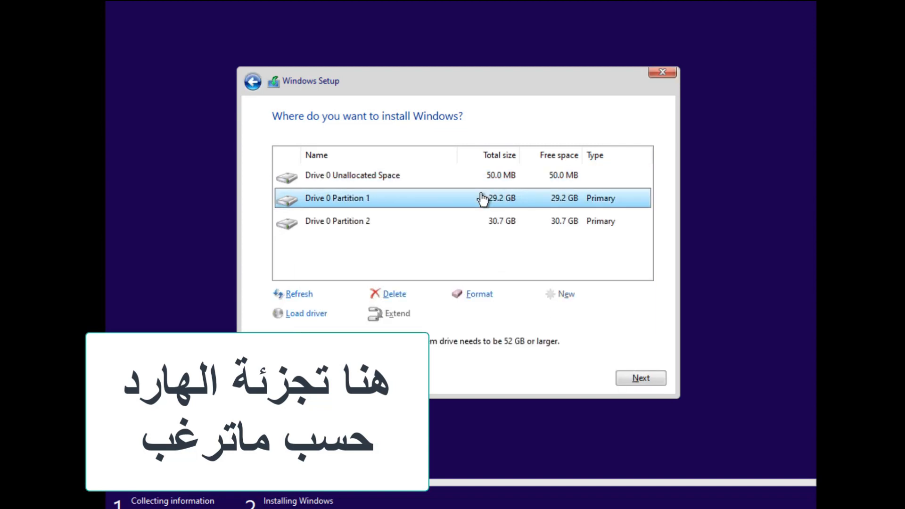
pyautogui.click(486, 293)
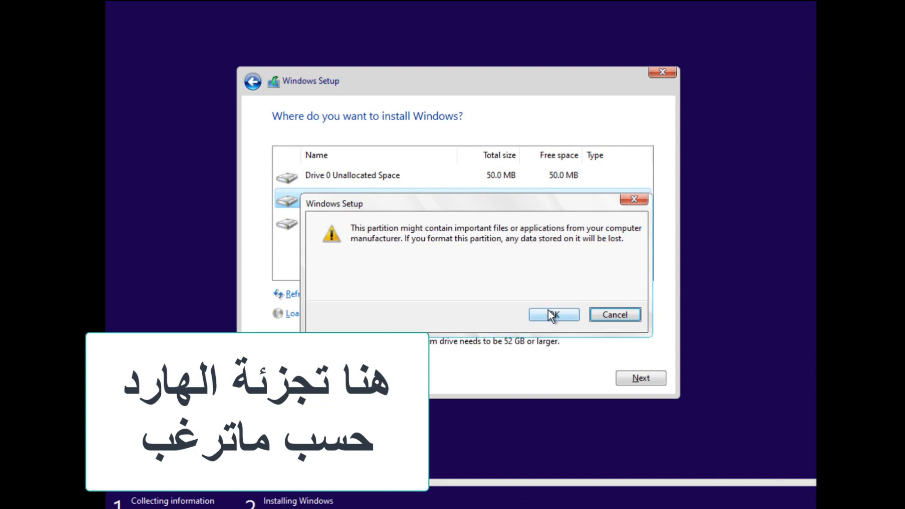
pyautogui.click(556, 312)
pyautogui.click(503, 223)
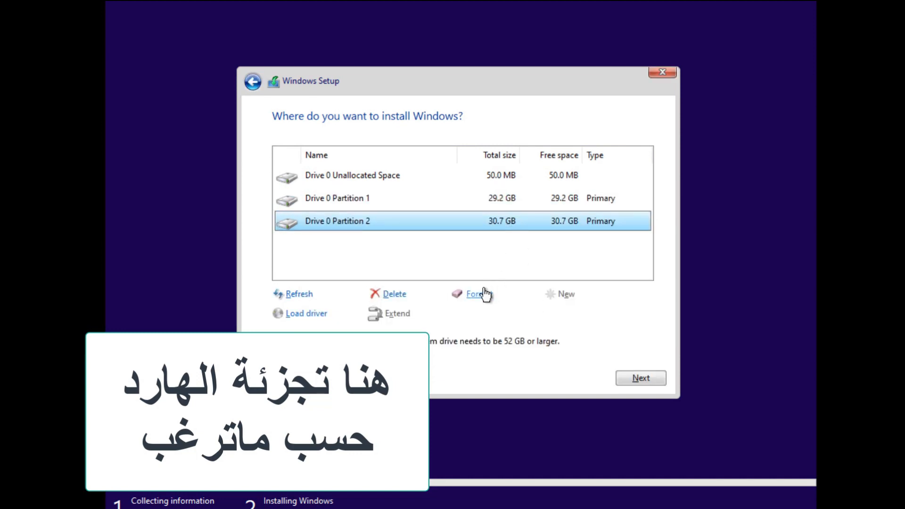
pyautogui.click(485, 294)
pyautogui.click(556, 313)
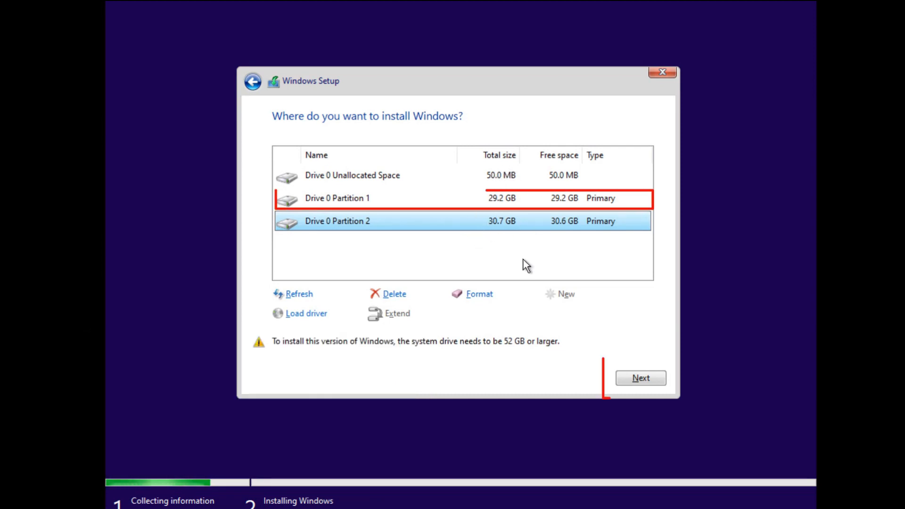
# Install Windows on Drive 0 Partition 1 and dismiss the VMware Tools notice during the restart
pyautogui.click(515, 201)
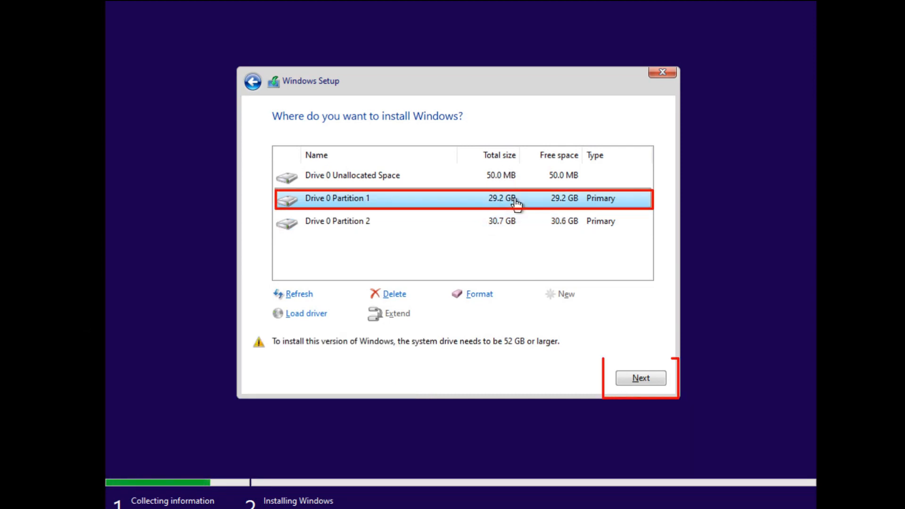
pyautogui.click(625, 378)
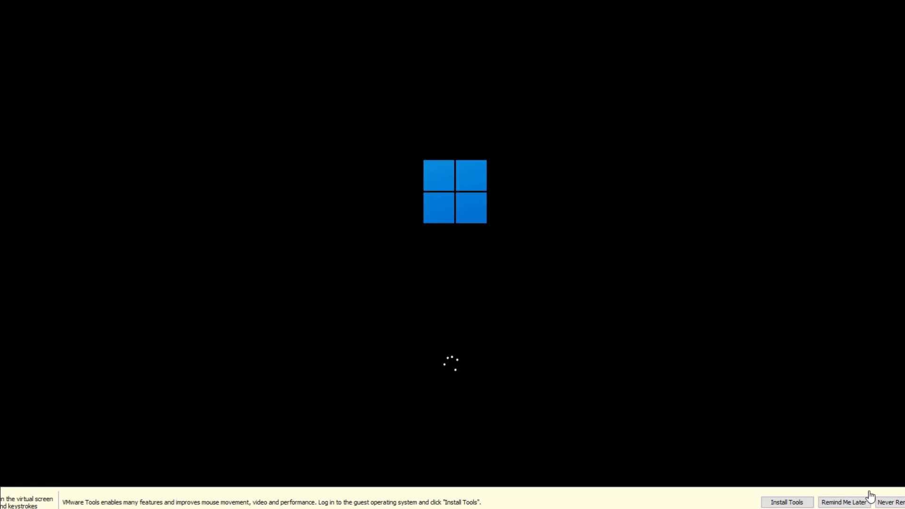
pyautogui.click(869, 500)
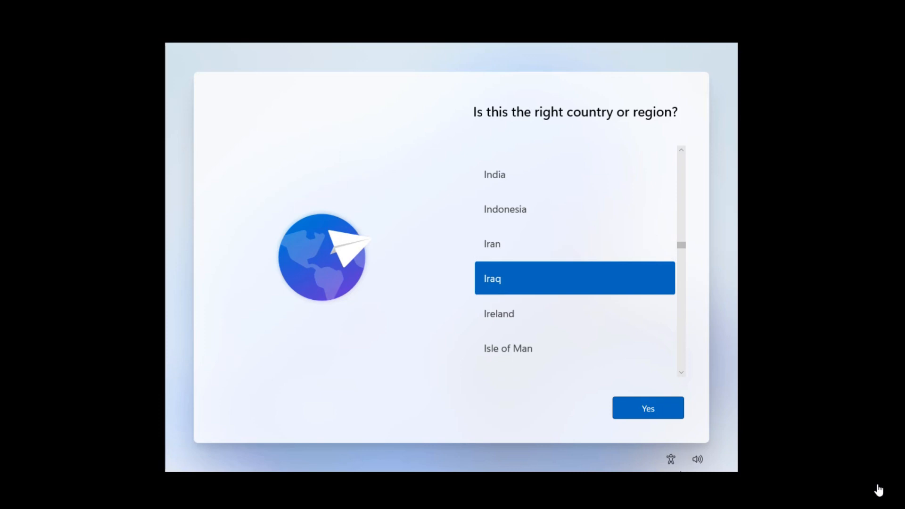
# Confirm Iraq as the country or region and US as the primary keyboard layout
pyautogui.click(628, 417)
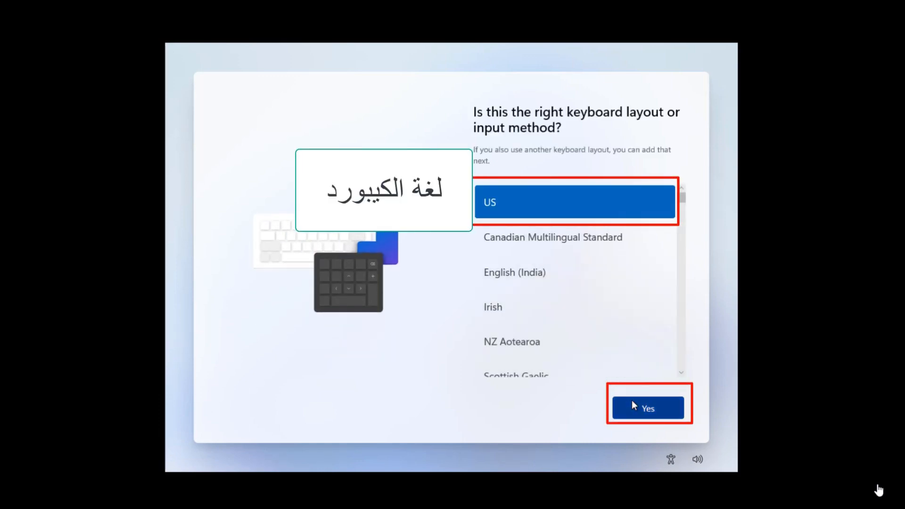
pyautogui.click(634, 407)
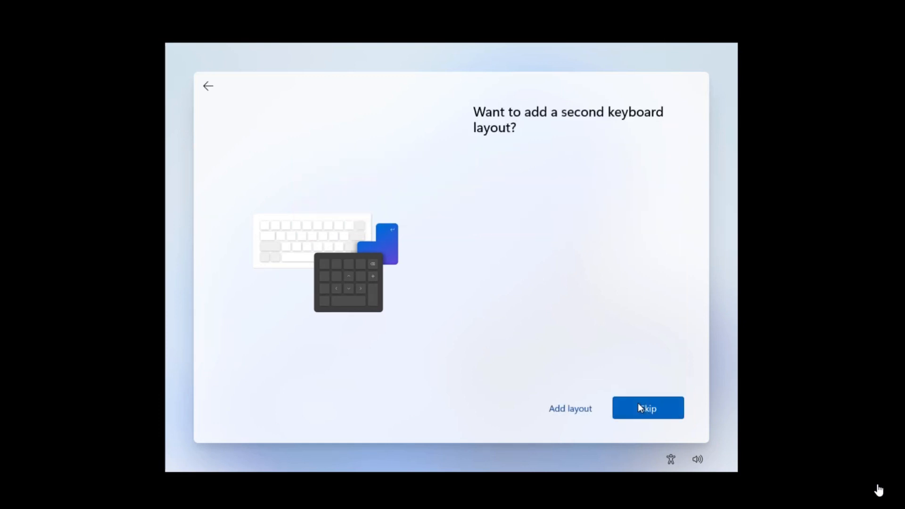
# Add a second keyboard layout for Arabic (Iraq) using the Arabic (101) layout
pyautogui.click(575, 409)
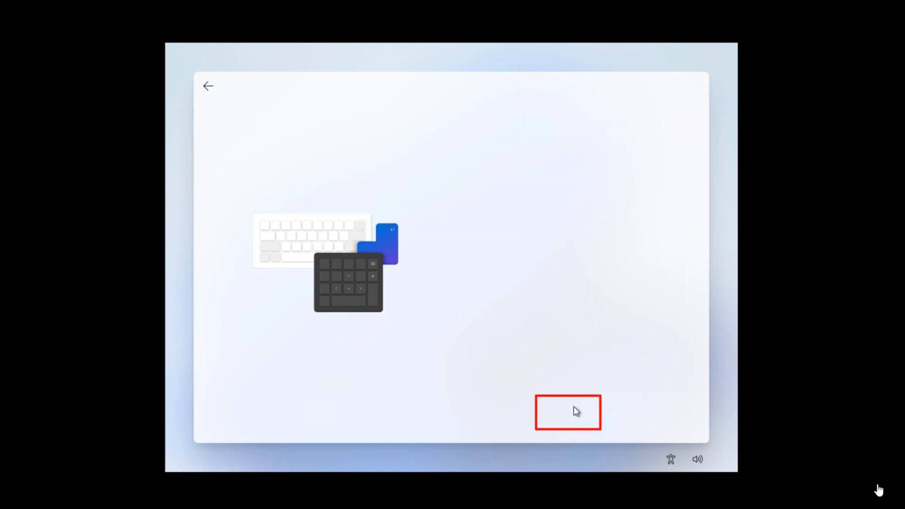
pyautogui.scroll(-1, 573, 242)
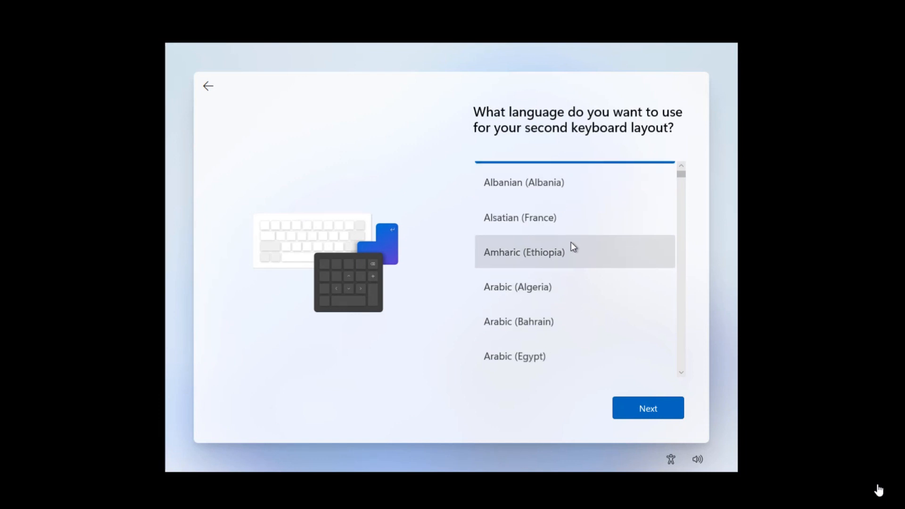
pyautogui.scroll(-1, 531, 299)
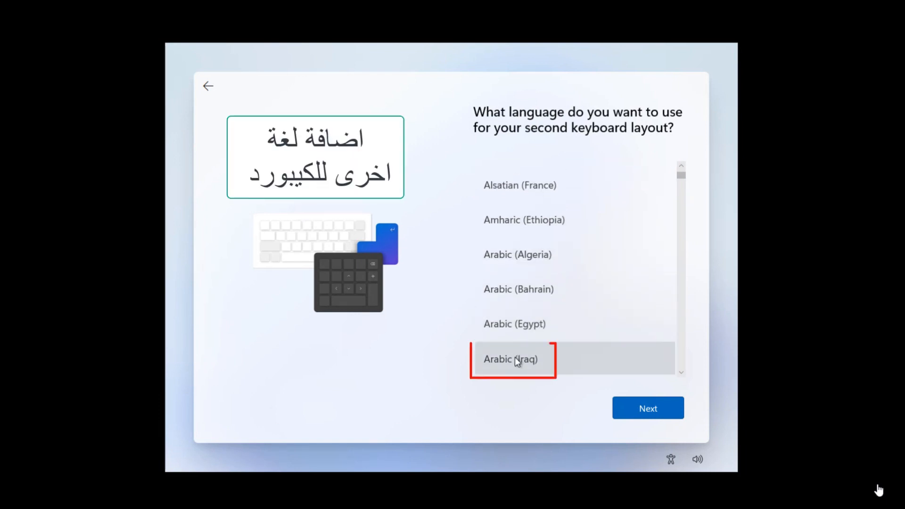
pyautogui.click(557, 360)
pyautogui.click(650, 411)
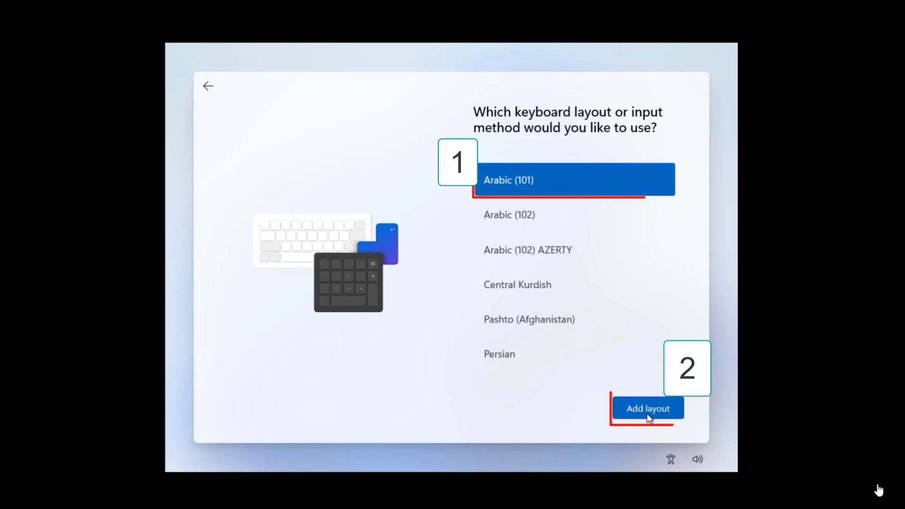
pyautogui.click(647, 415)
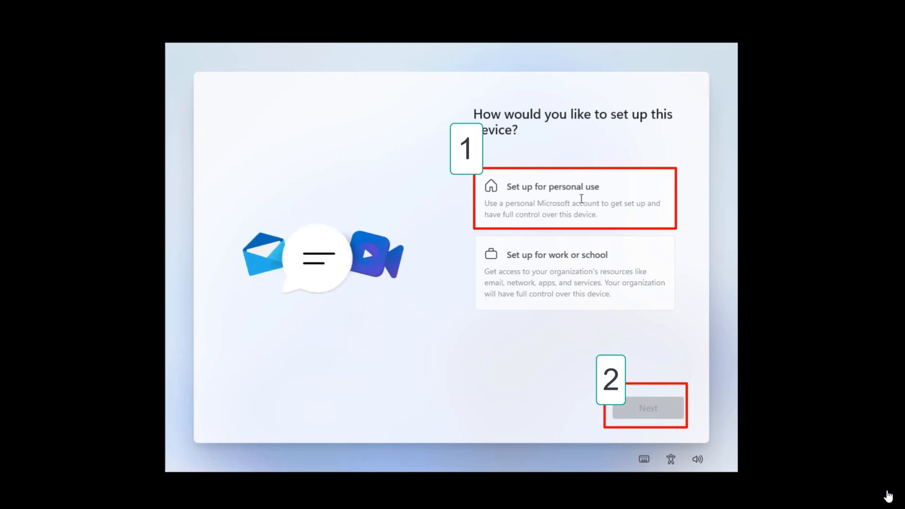
# Set up the device for personal use with an offline account, skipping the Microsoft account for now
pyautogui.click(502, 197)
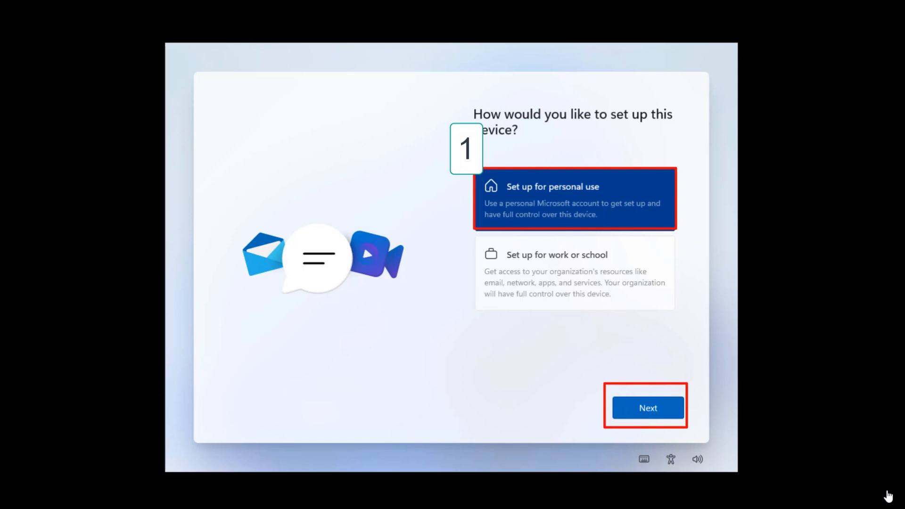
pyautogui.click(648, 413)
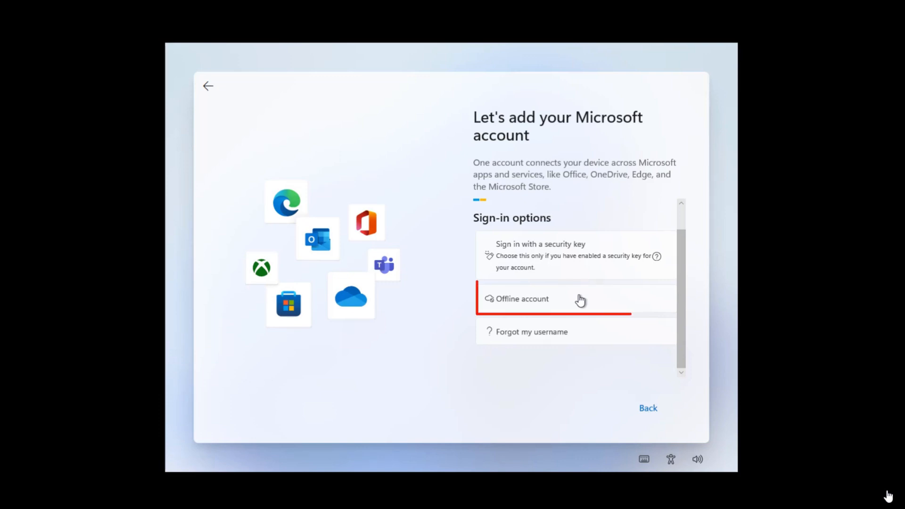
pyautogui.click(550, 307)
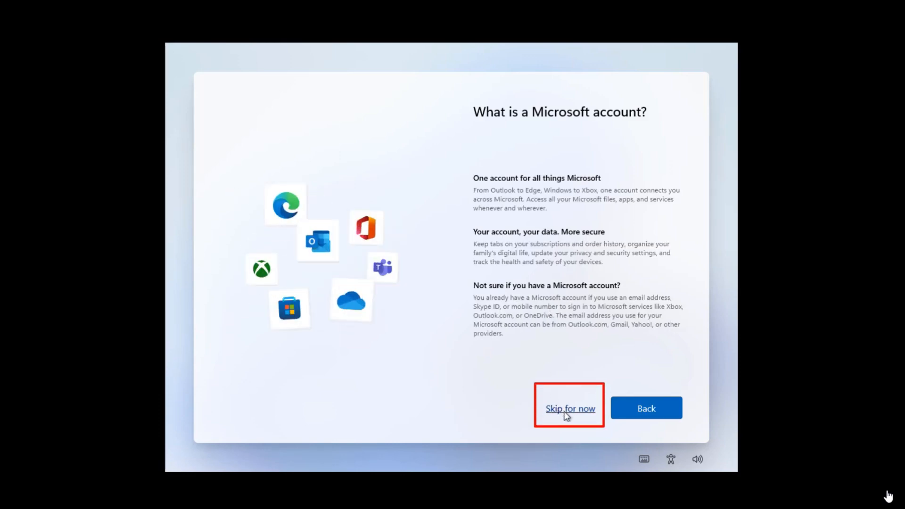
pyautogui.click(566, 412)
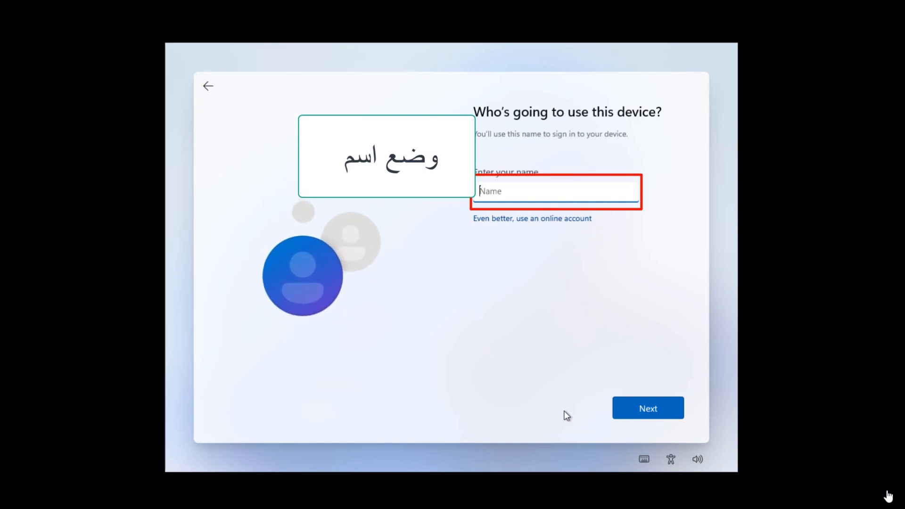
# Enter the user's name for the offline account and continue to the privacy settings
pyautogui.write('lsafwa')
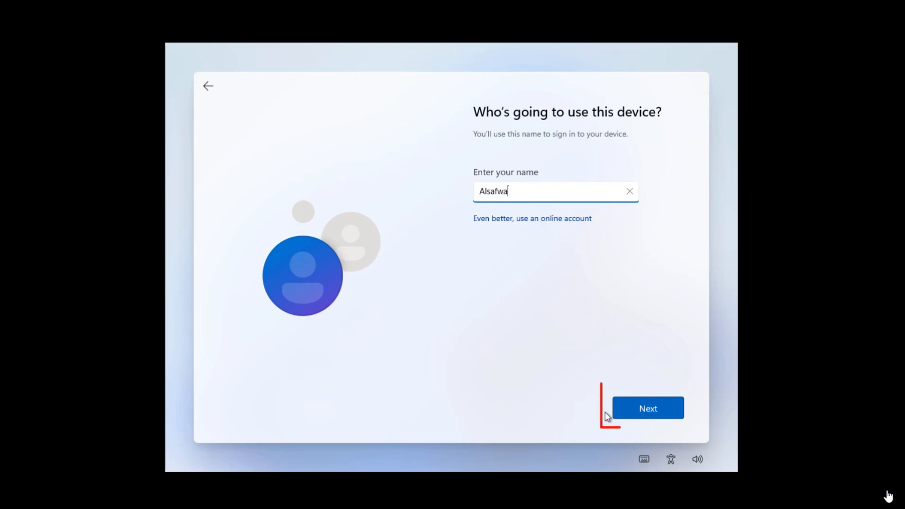
pyautogui.click(616, 413)
pyautogui.click(619, 413)
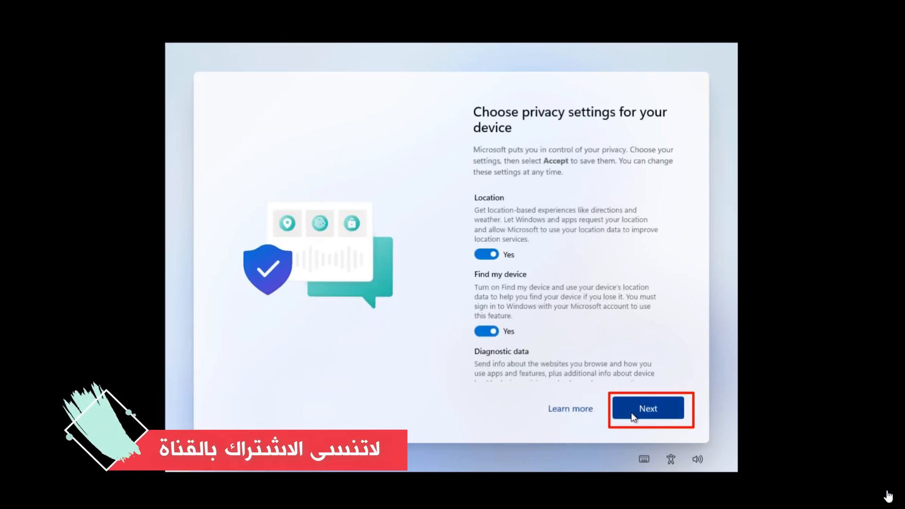
# Accept the default privacy settings, keeping Location, Find my device, optional diagnostic data, and Inking & typing enabled
pyautogui.click(632, 413)
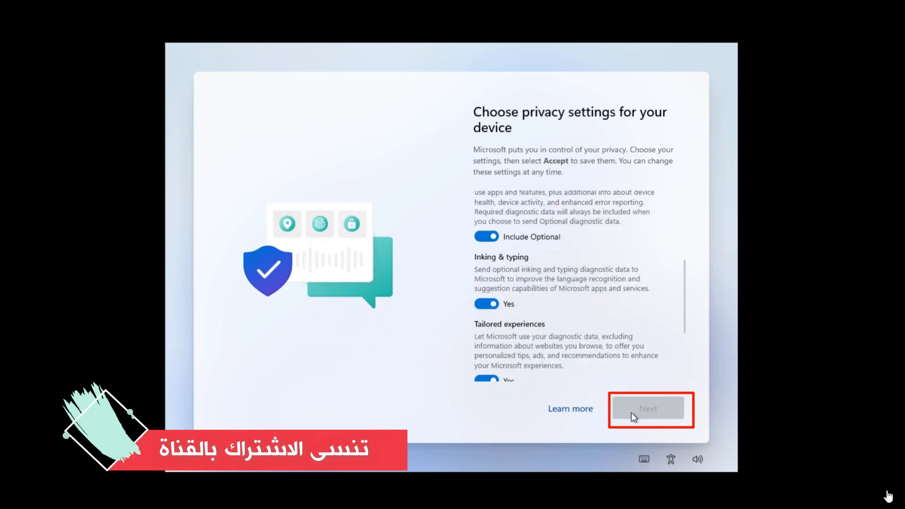
pyautogui.click(631, 413)
pyautogui.click(632, 413)
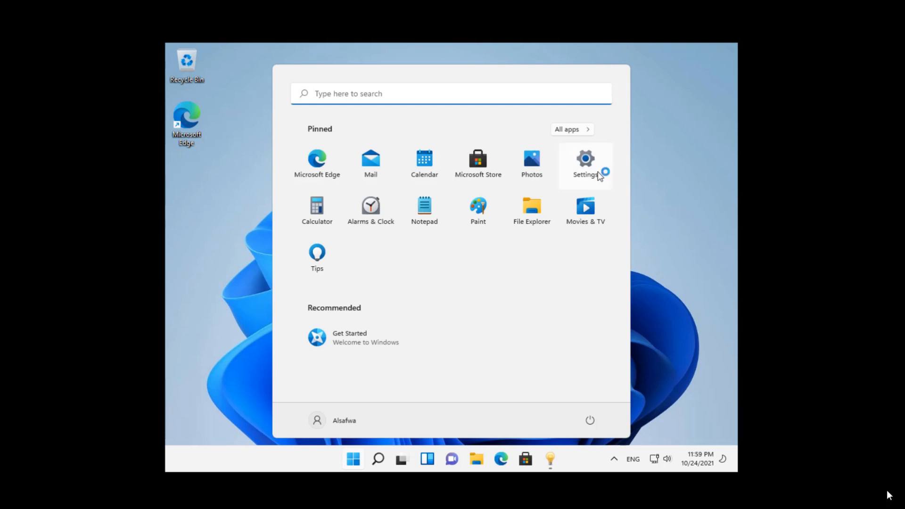
# Dismiss the Start menu and look at the desktop's icon view options without changing them
pyautogui.click(664, 263)
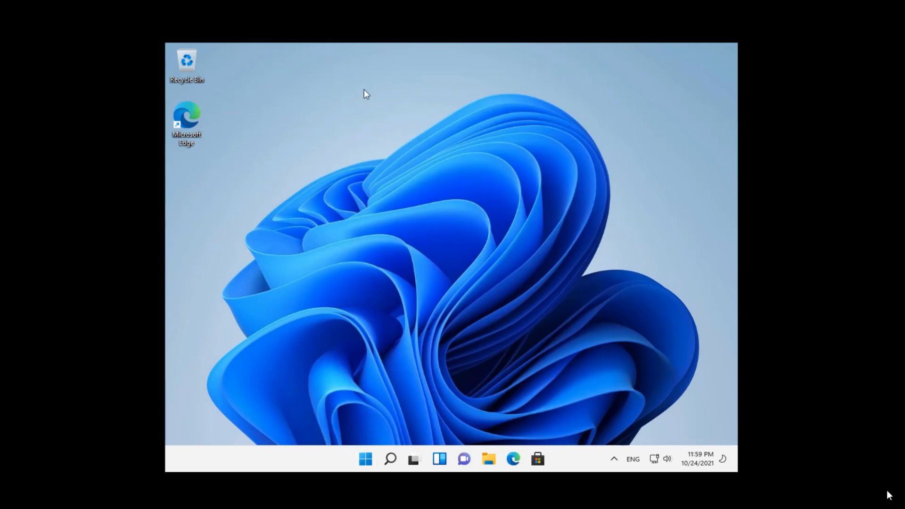
pyautogui.rightClick(373, 115)
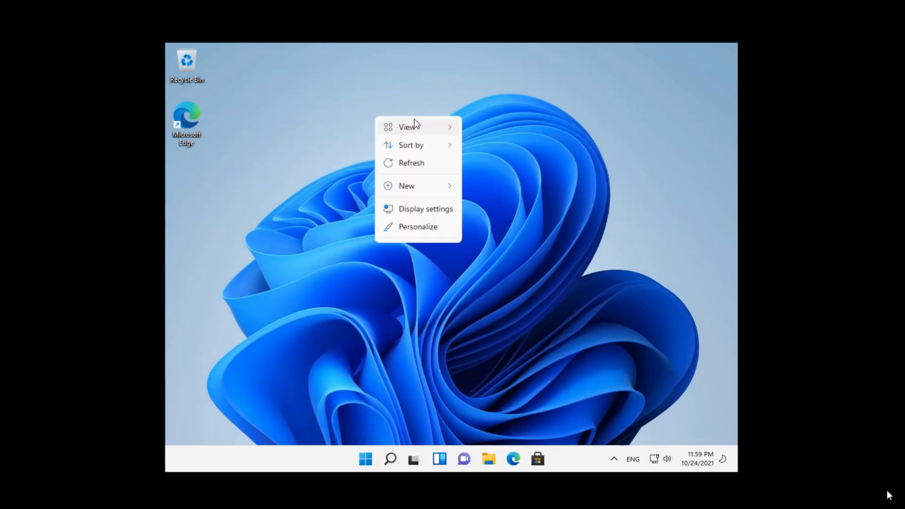
pyautogui.moveTo(415, 128)
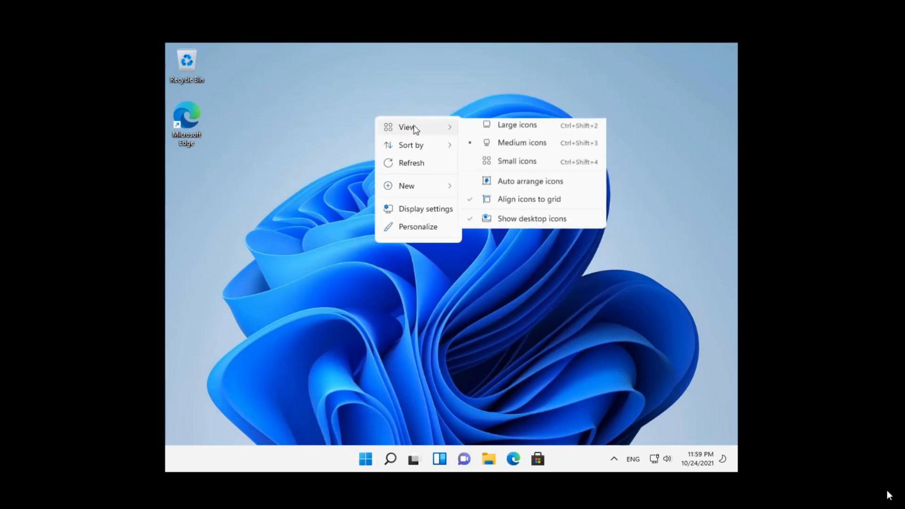
pyautogui.click(498, 78)
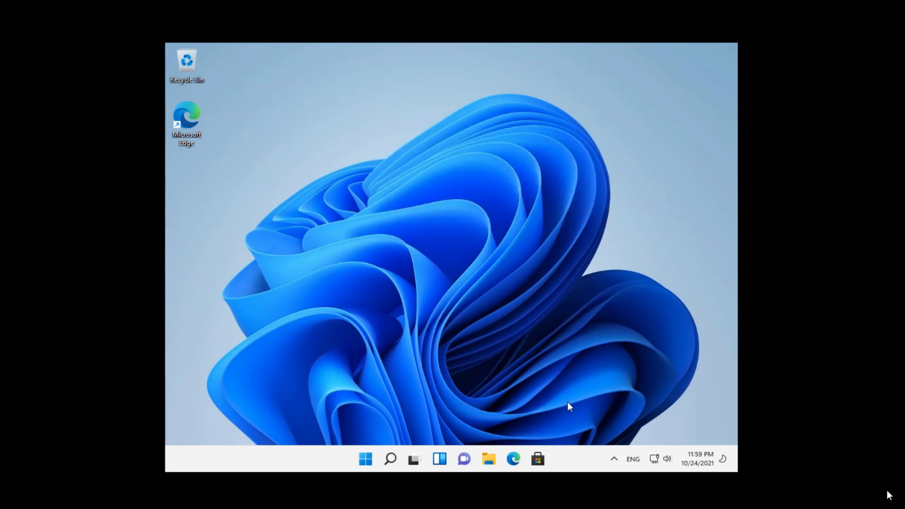
# Open the desktop's Personalization settings and look over the available settings categories
pyautogui.rightClick(343, 121)
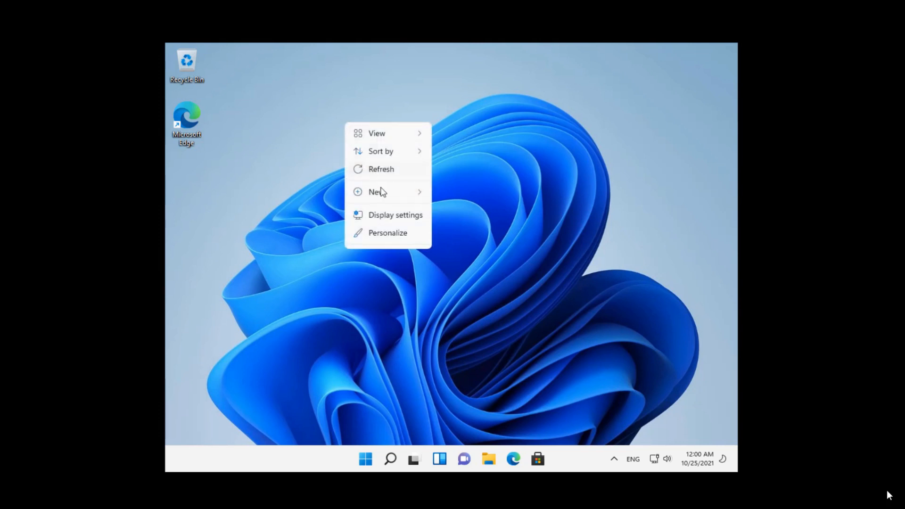
pyautogui.click(394, 234)
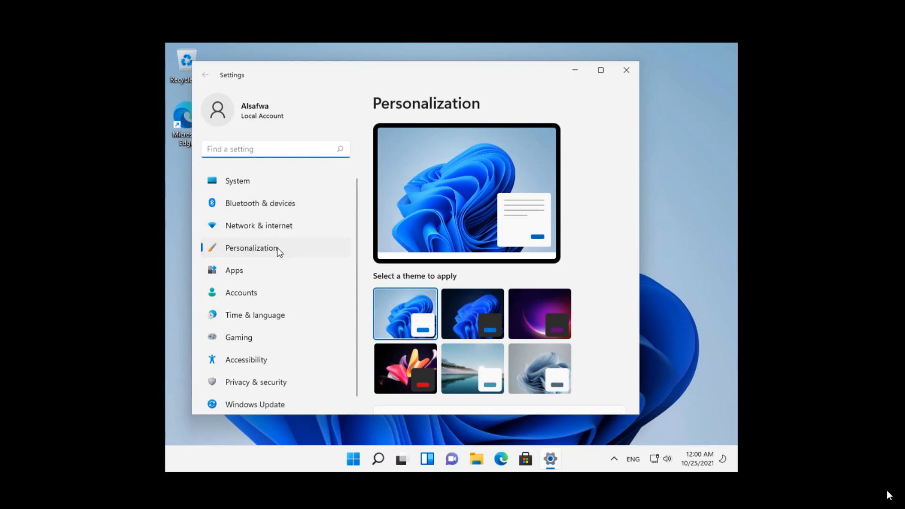
pyautogui.scroll(-1, 279, 261)
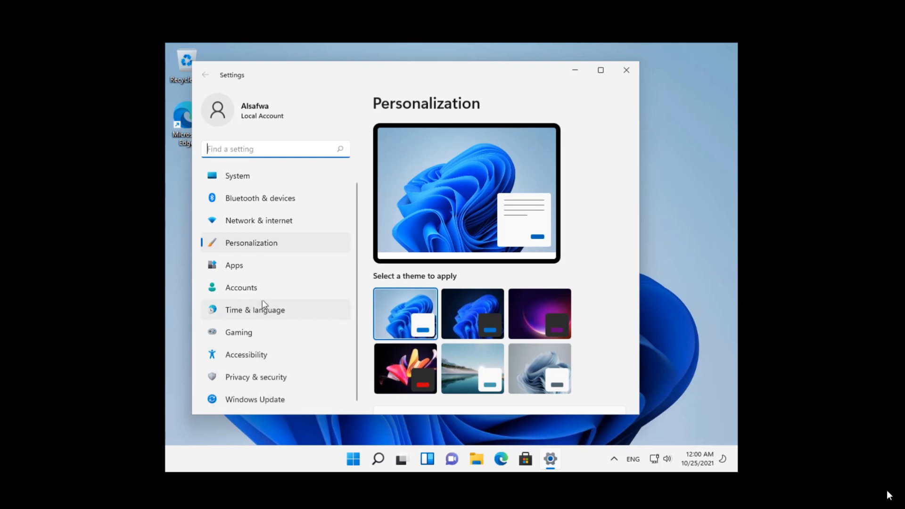
pyautogui.scroll(1, 268, 242)
# Open the System settings and look through its pages from Display down to About
pyautogui.click(263, 180)
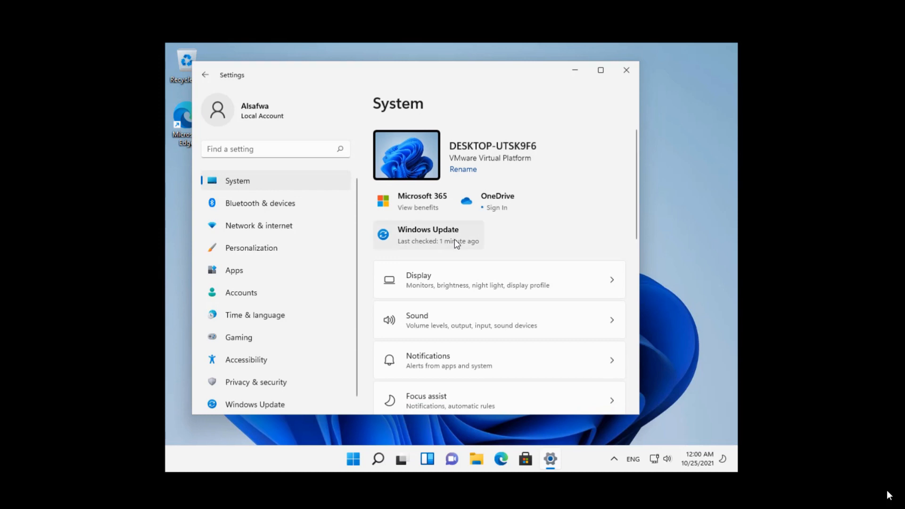
pyautogui.scroll(-2, 455, 239)
pyautogui.scroll(-4, 476, 242)
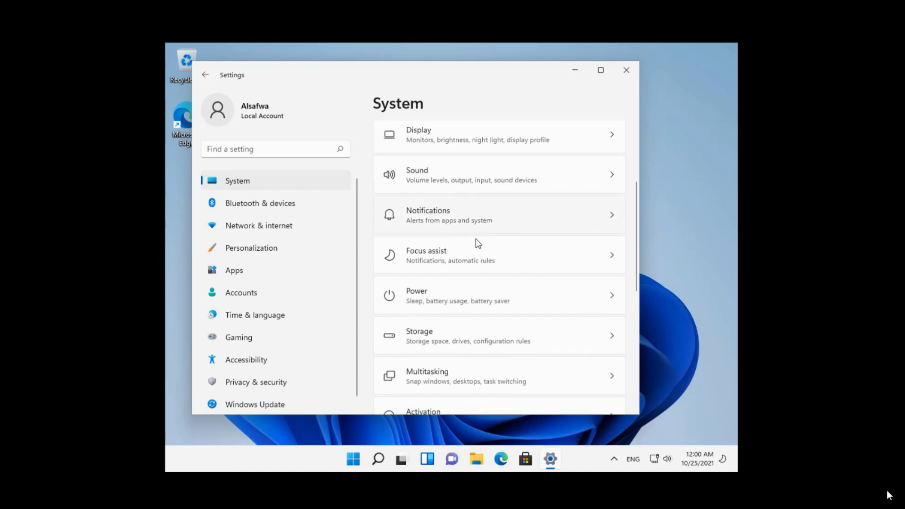
pyautogui.scroll(-3, 475, 279)
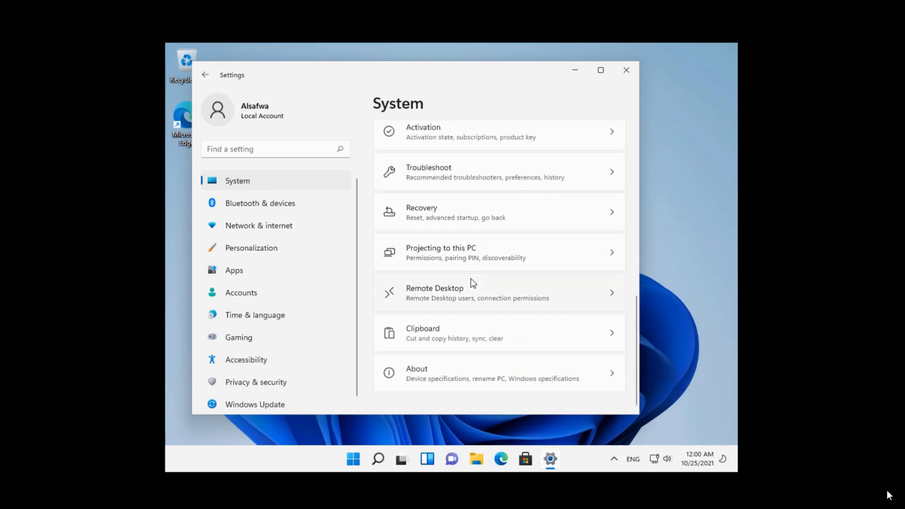